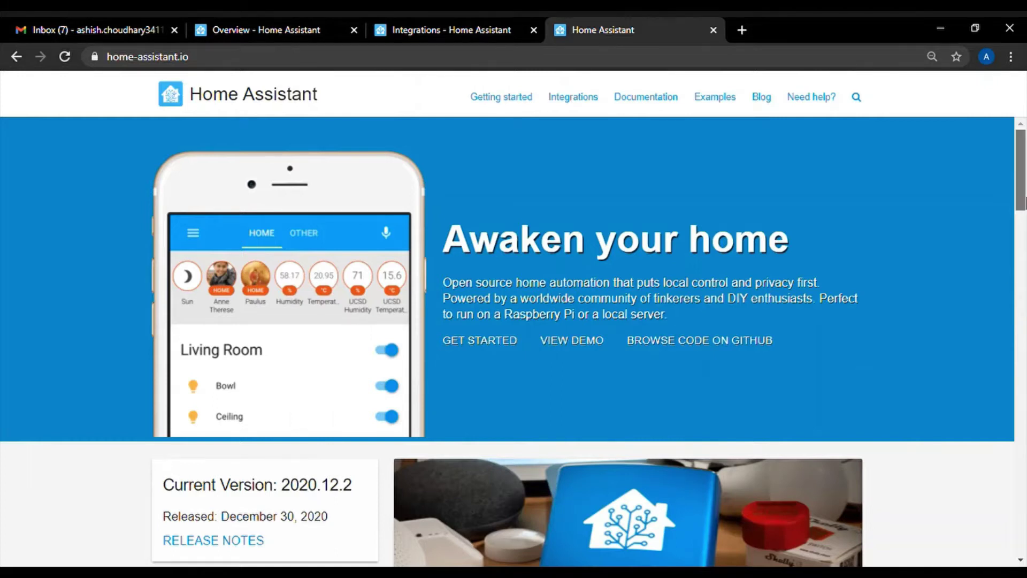
- Scroll down the home-assistant.io homepage to the community, founder's vision and news tiles
drag(1023, 203, 1022, 231)
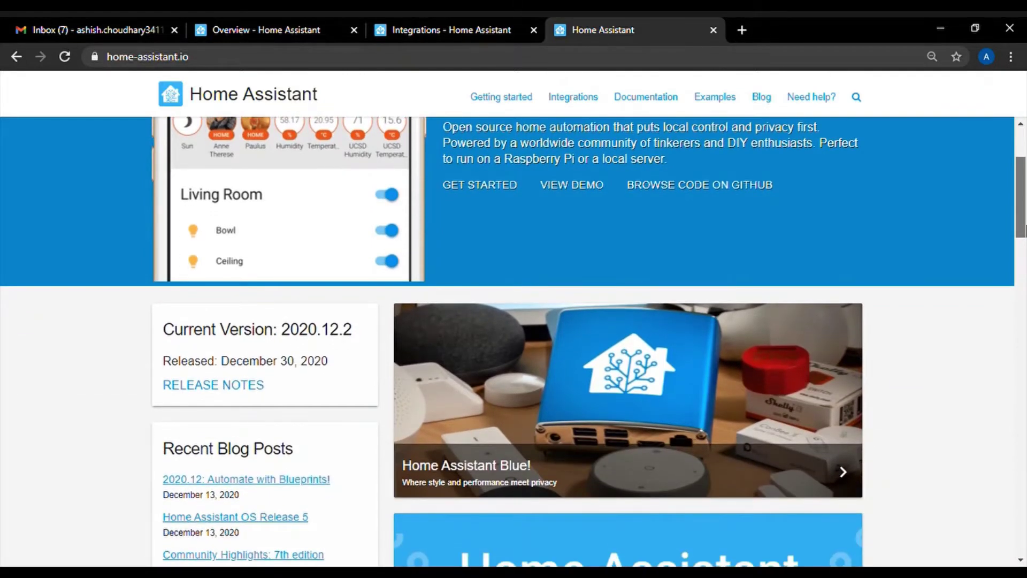
drag(1022, 230, 1024, 251)
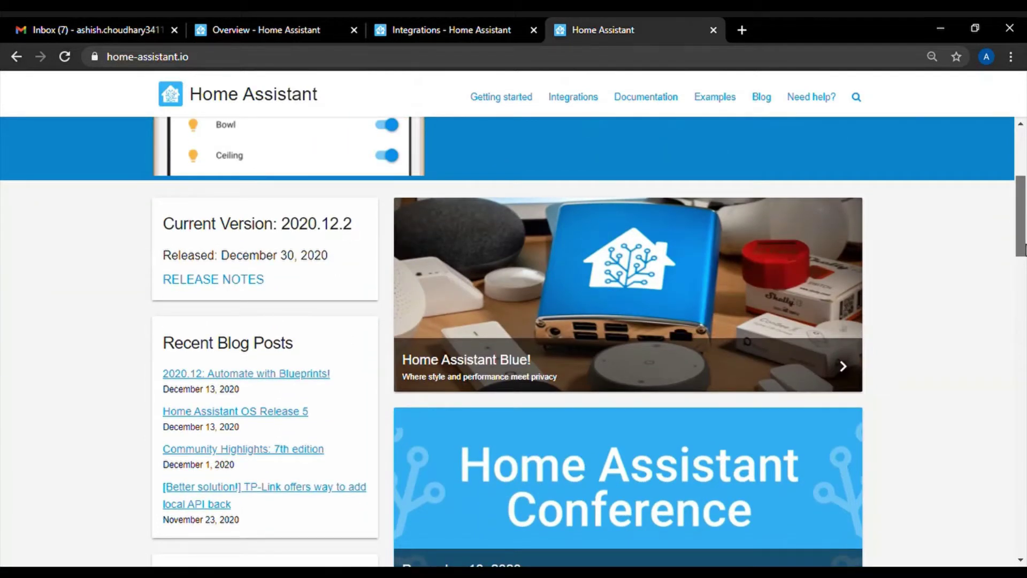
drag(1024, 250, 1024, 320)
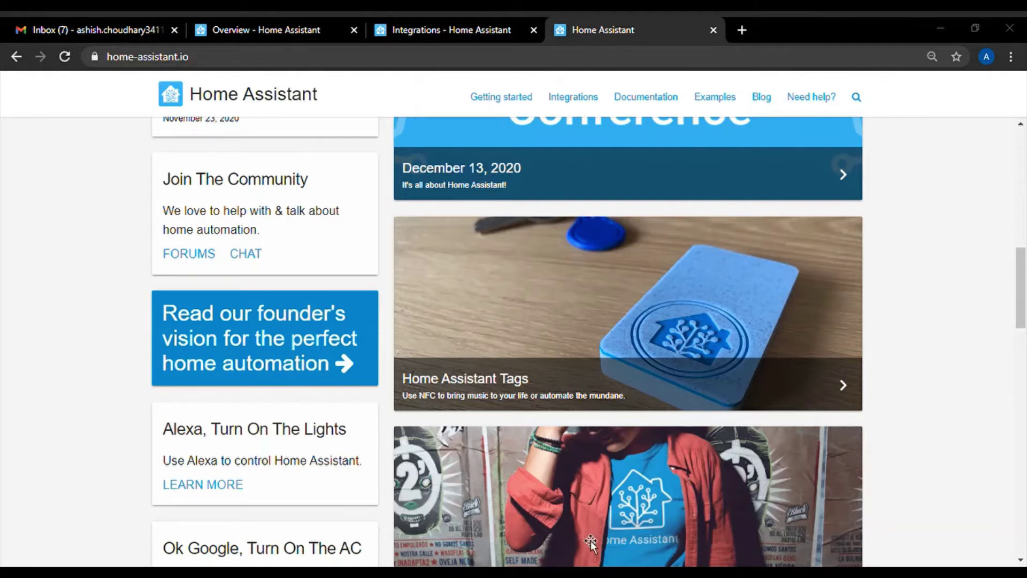
click(299, 24)
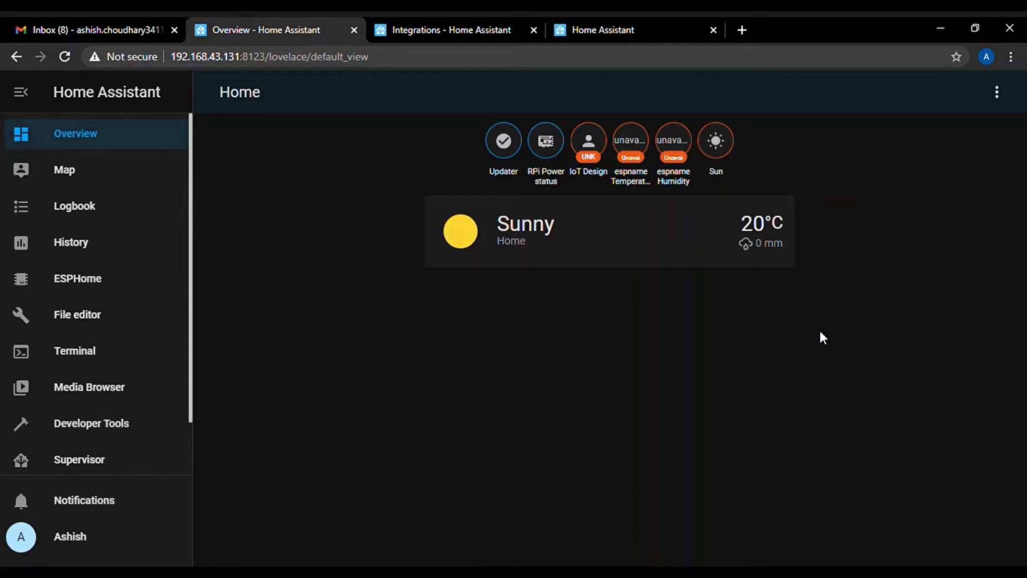
- Open the File editor add-on from the Supervisor Add-on Store and launch its web UI
click(115, 463)
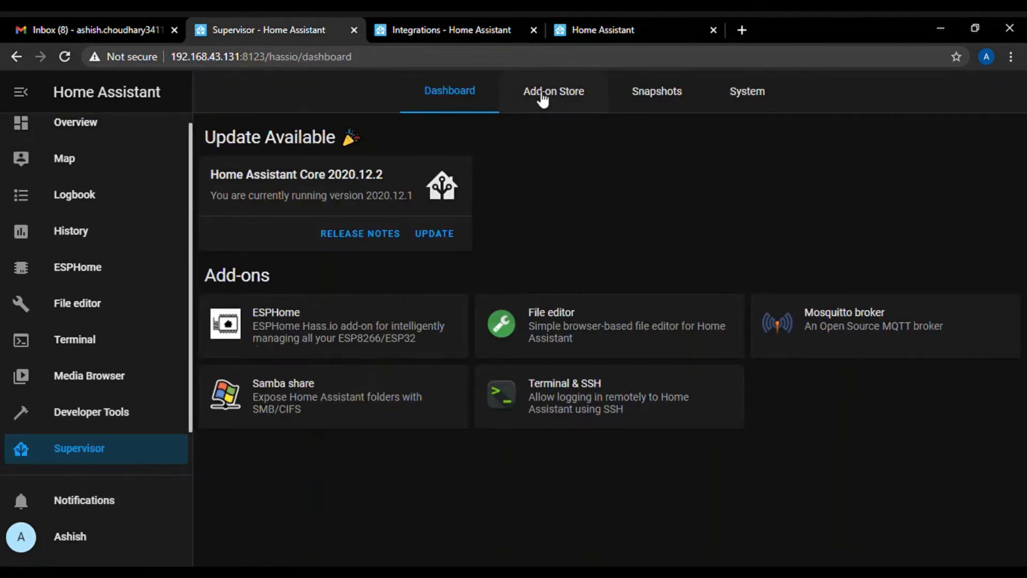
click(543, 97)
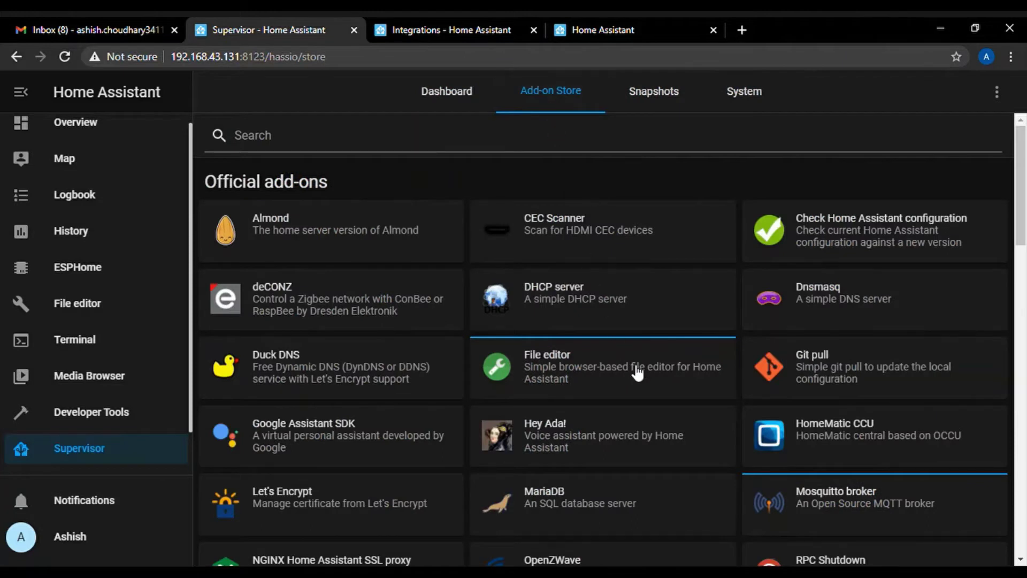
click(636, 373)
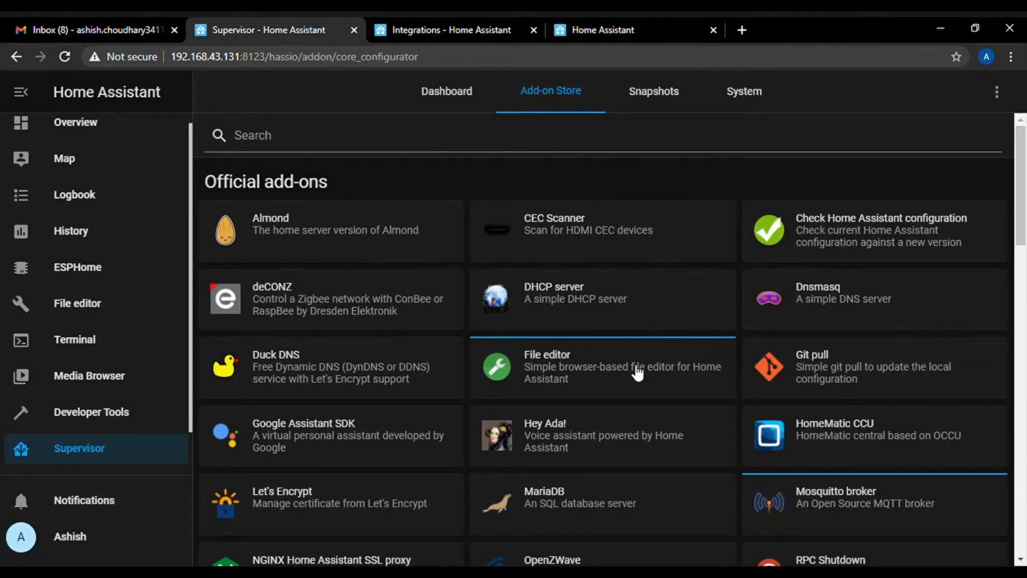
scroll(504, 402, down, 3)
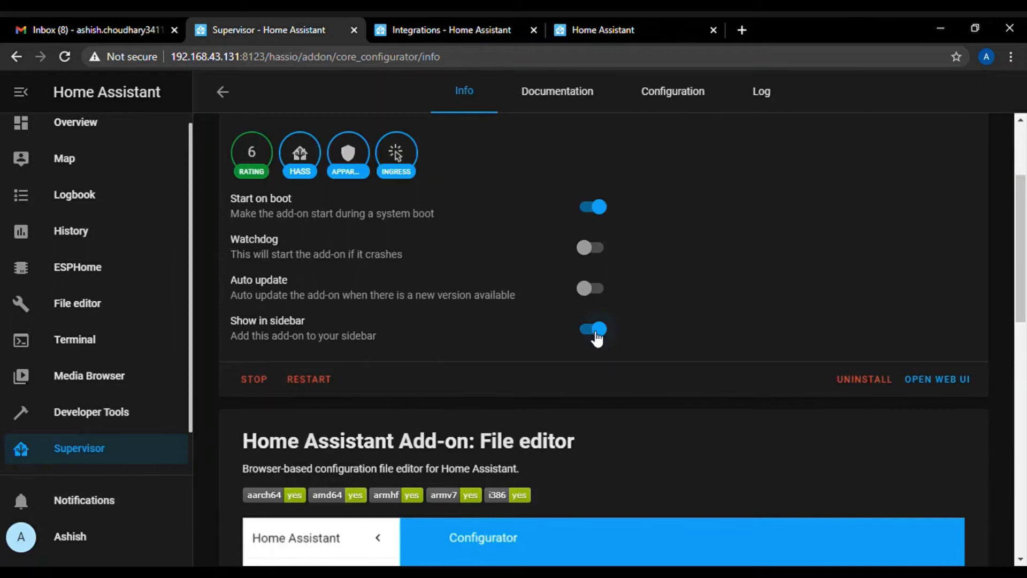
click(951, 381)
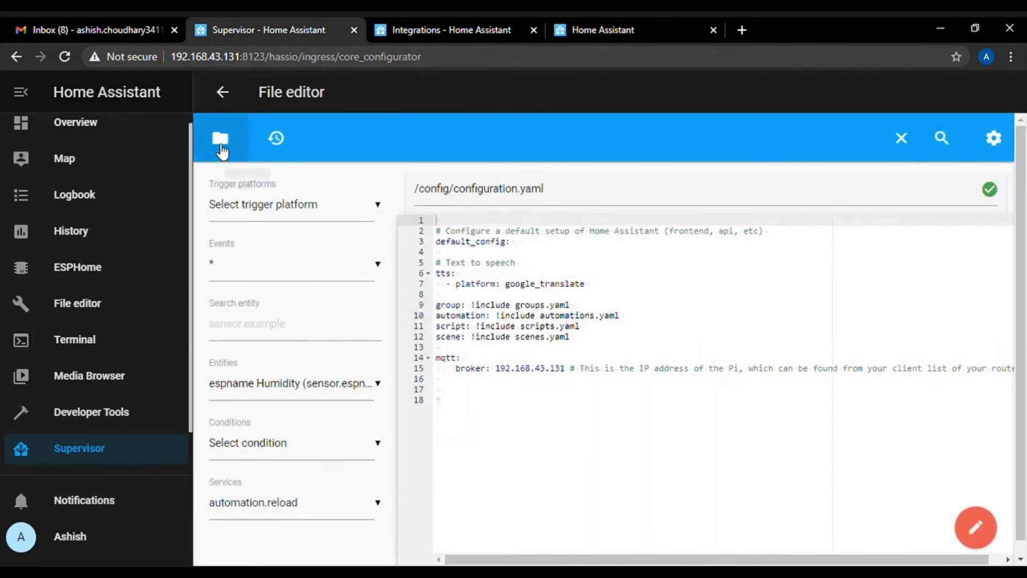
- Browse the config folder's file list, then go back to the File editor add-on Info page
click(221, 140)
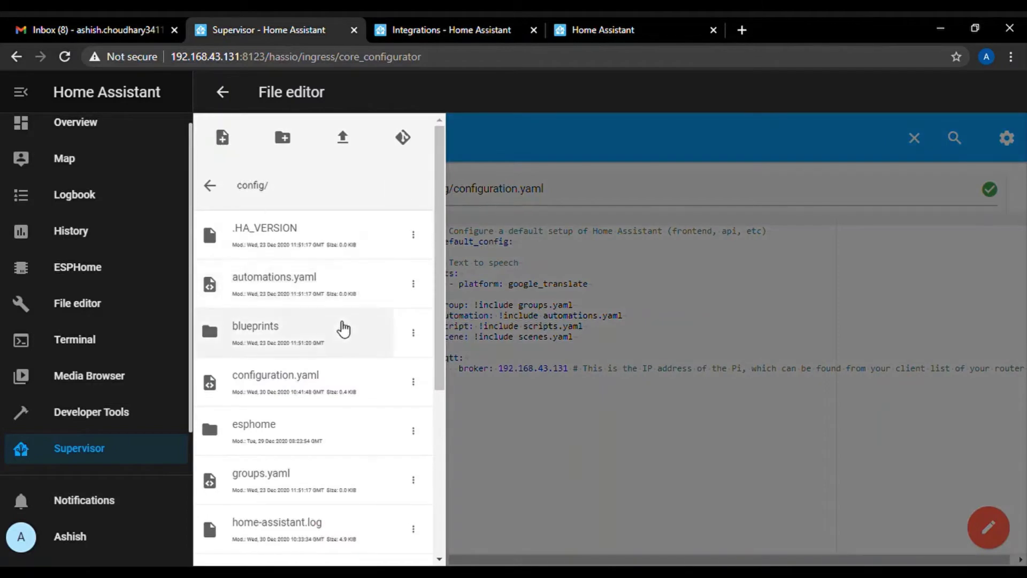
scroll(344, 328, down, 5)
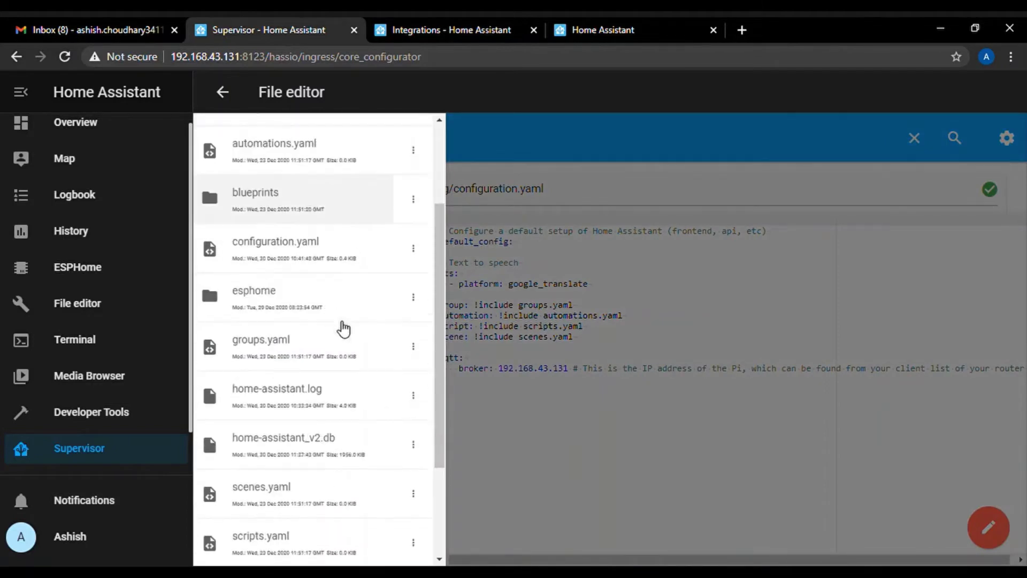
scroll(343, 328, up, 4)
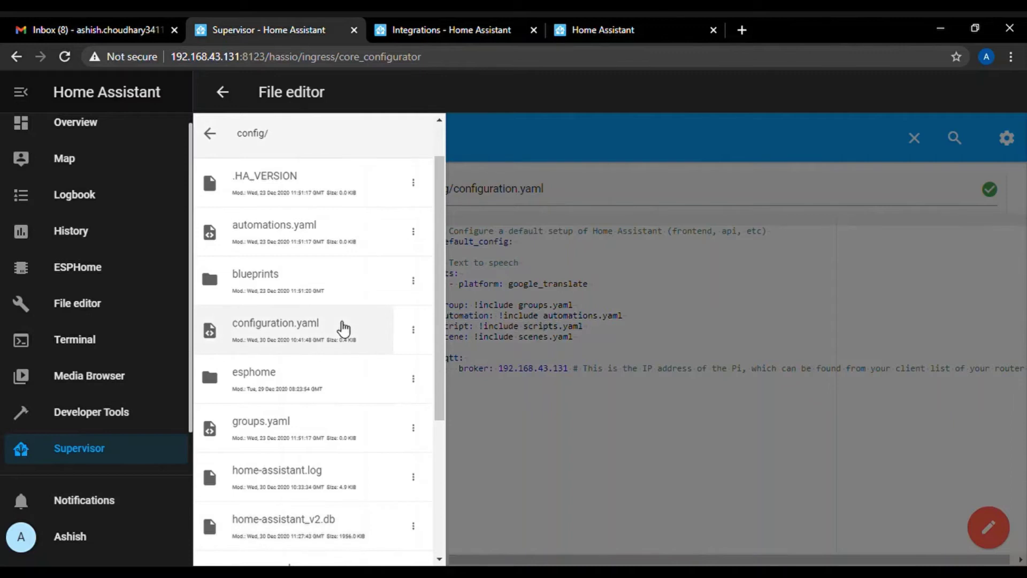
scroll(344, 328, down, 5)
scroll(344, 328, up, 7)
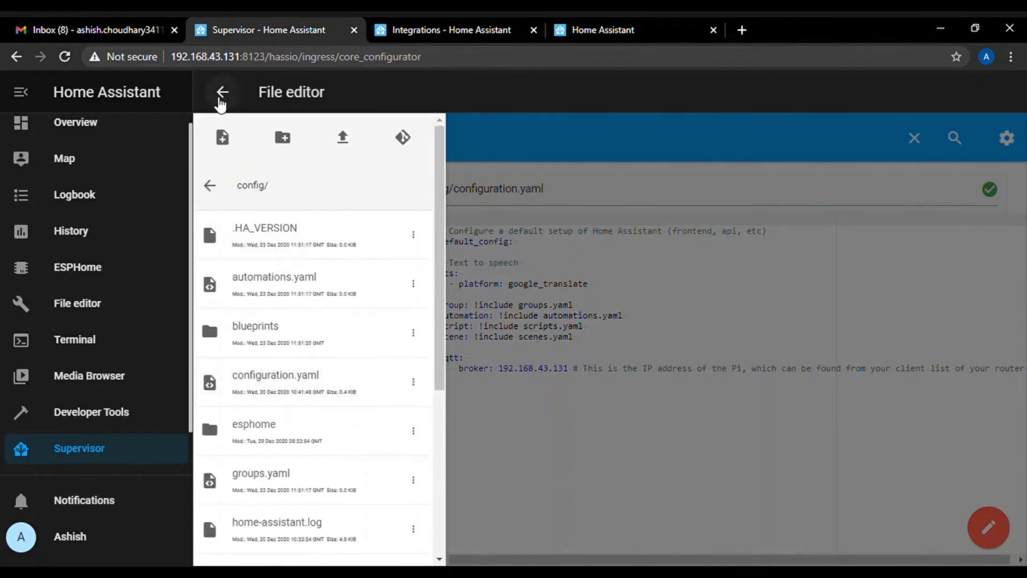
click(222, 94)
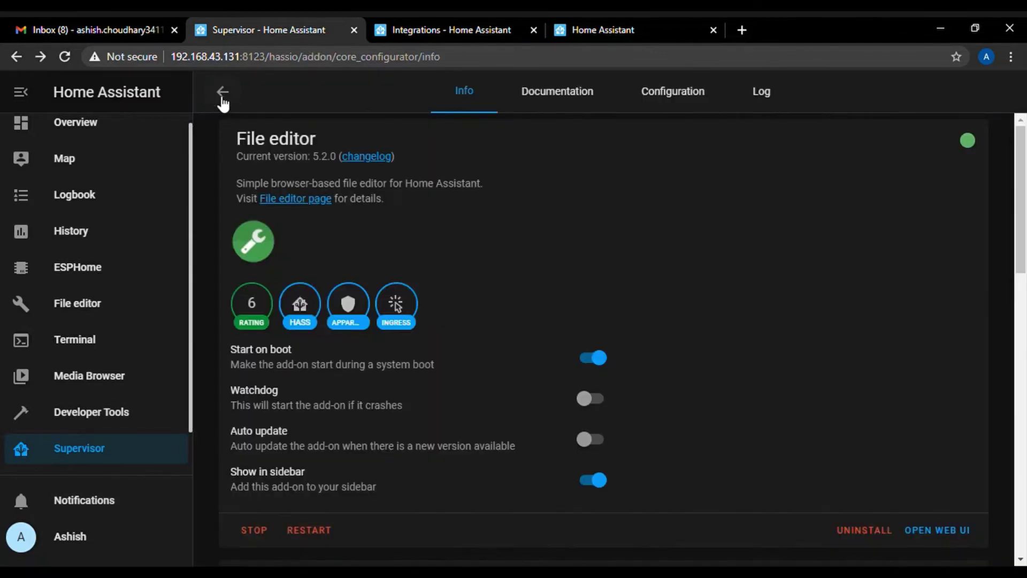
- Go back to the Supervisor dashboard and scroll through the Add-on Store listings
click(222, 95)
click(534, 107)
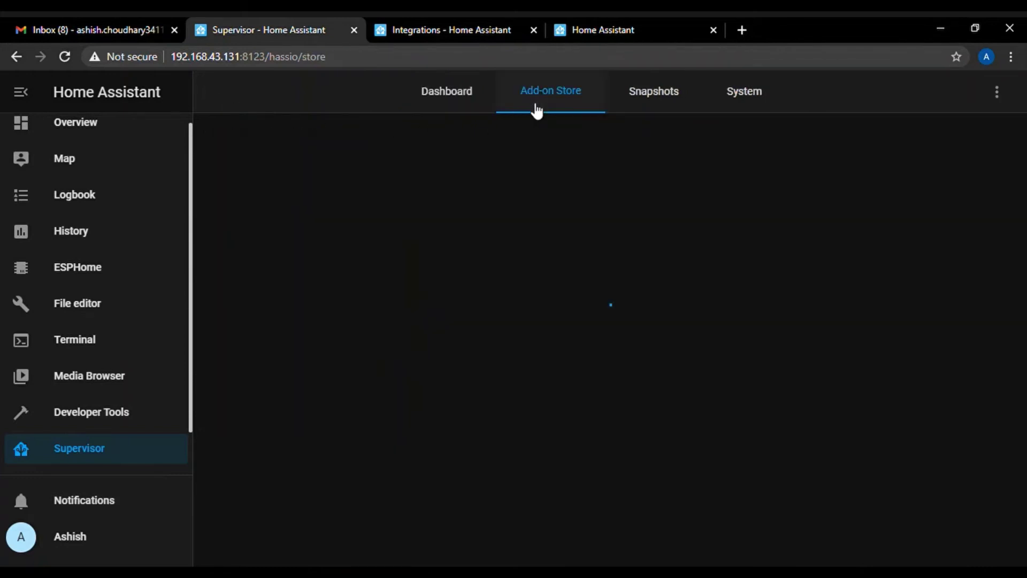
scroll(619, 361, down, 2)
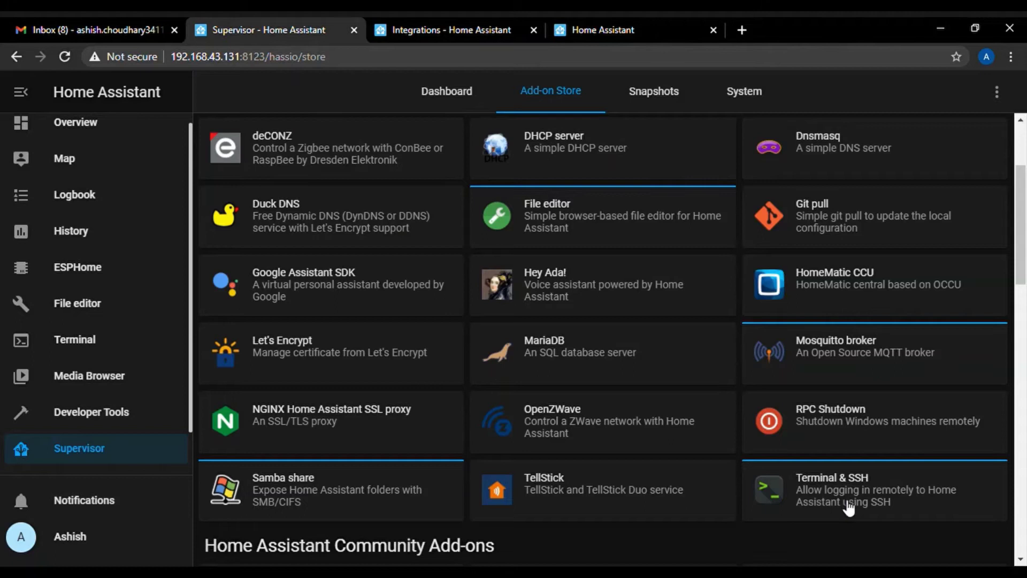
scroll(584, 419, up, 3)
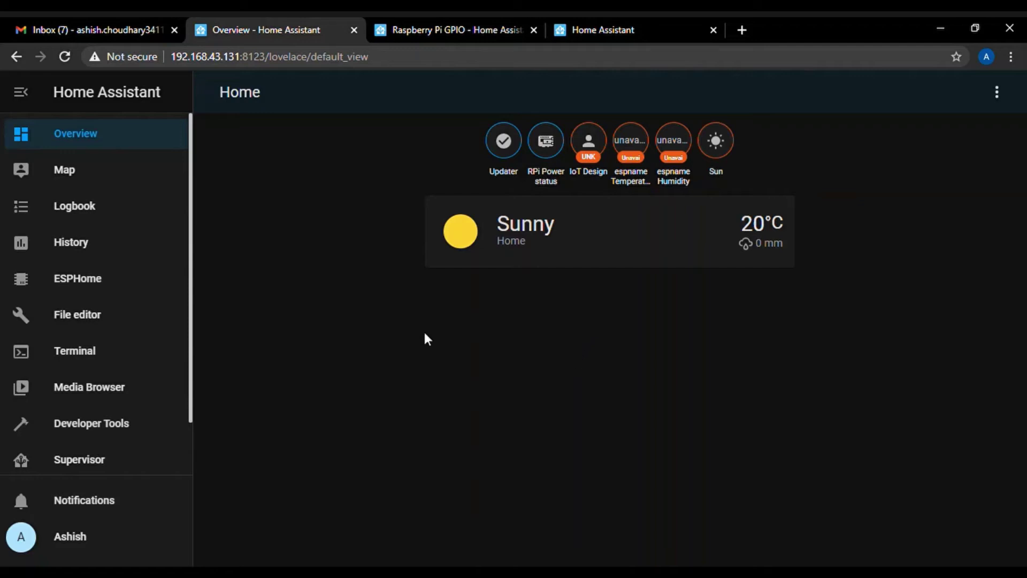
- Trim the documentation address back to the integrations index page and load it
click(418, 31)
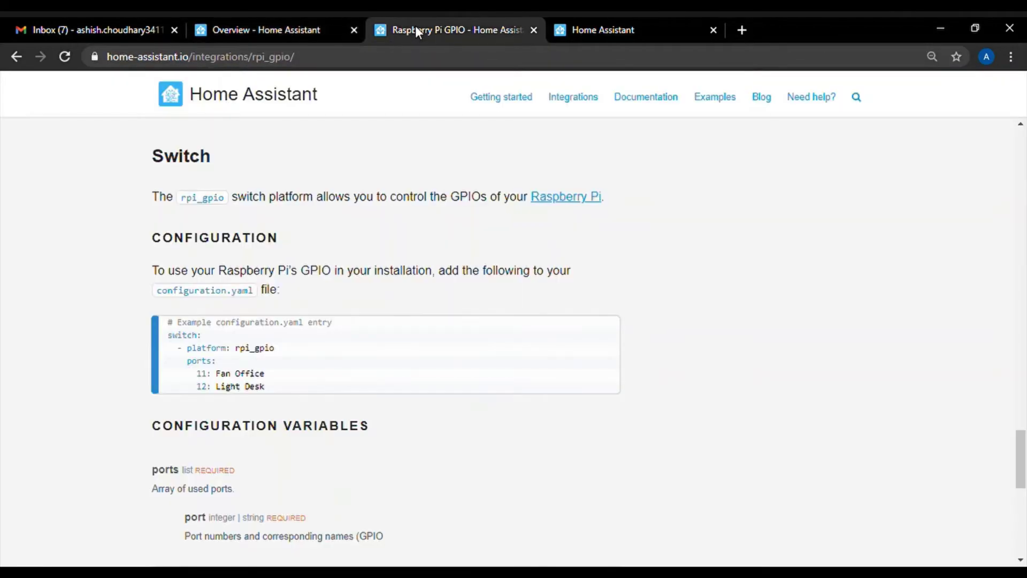
scroll(390, 155, up, 12)
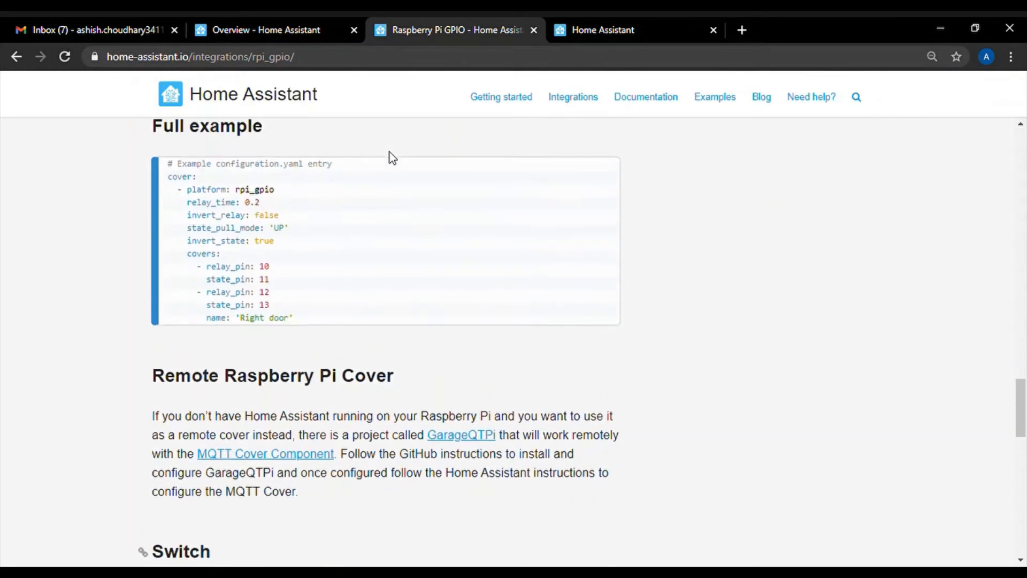
click(312, 67)
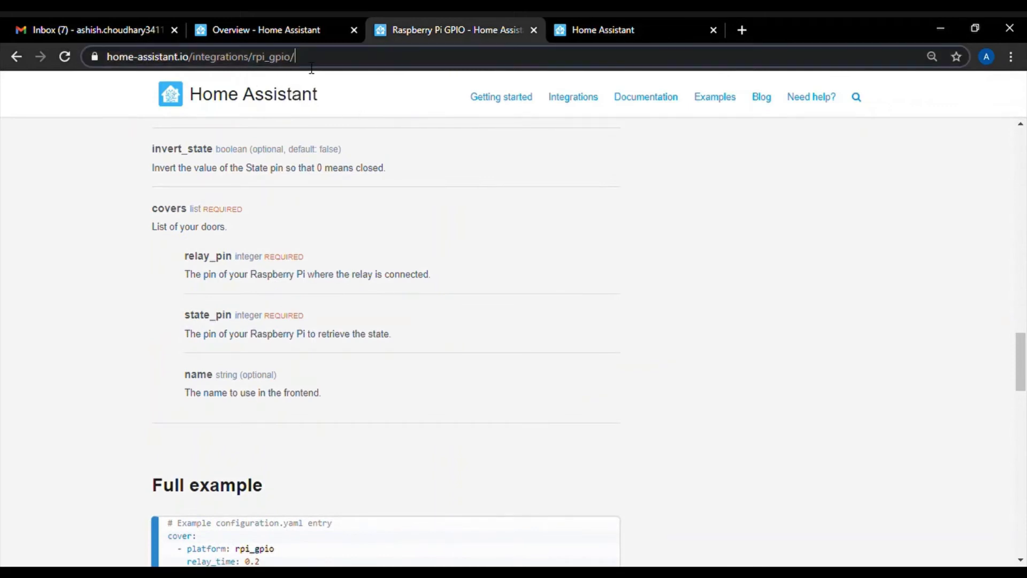
key(BackSpace)
key(BackSpace)
key(BackSpace)
key(BackSpace)
key(BackSpace)
key(BackSpace)
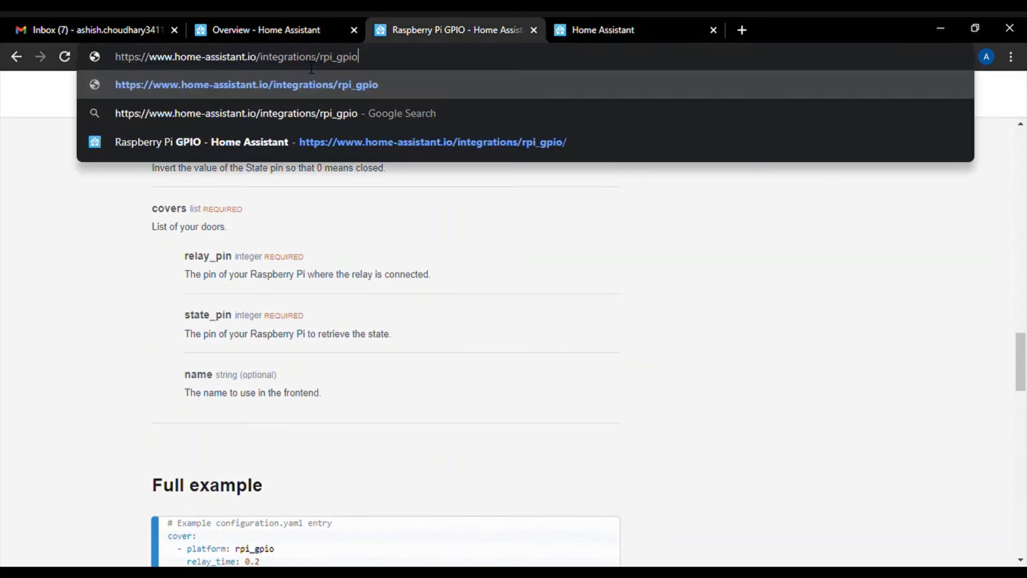
key(BackSpace)
key(BackSpace)
key(BackSpace)
key(BackSpace)
key(Return)
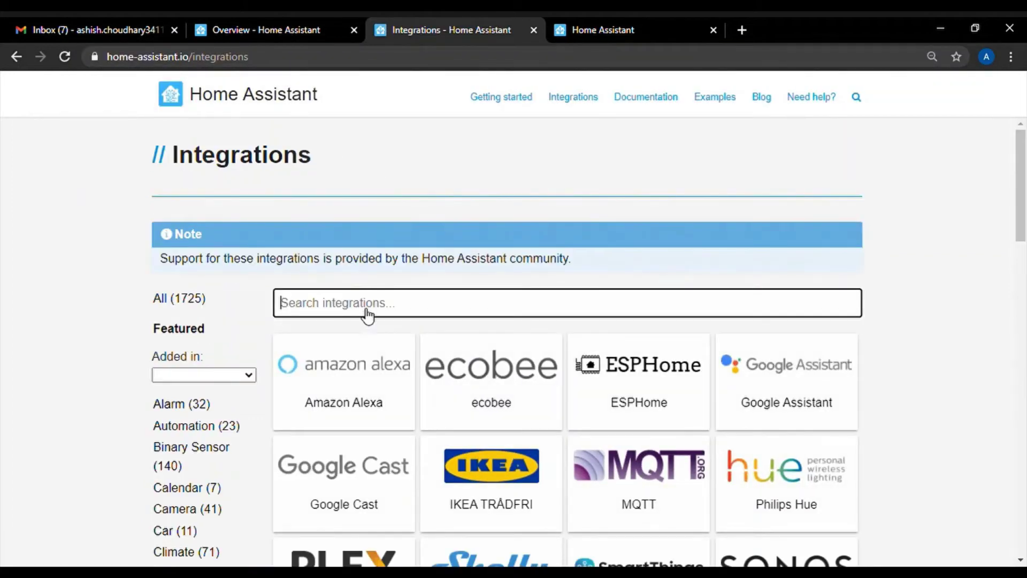
- Search integrations for 'raspberry' and scroll the Raspberry Pi GPIO page to its Switch example
text(raspb)
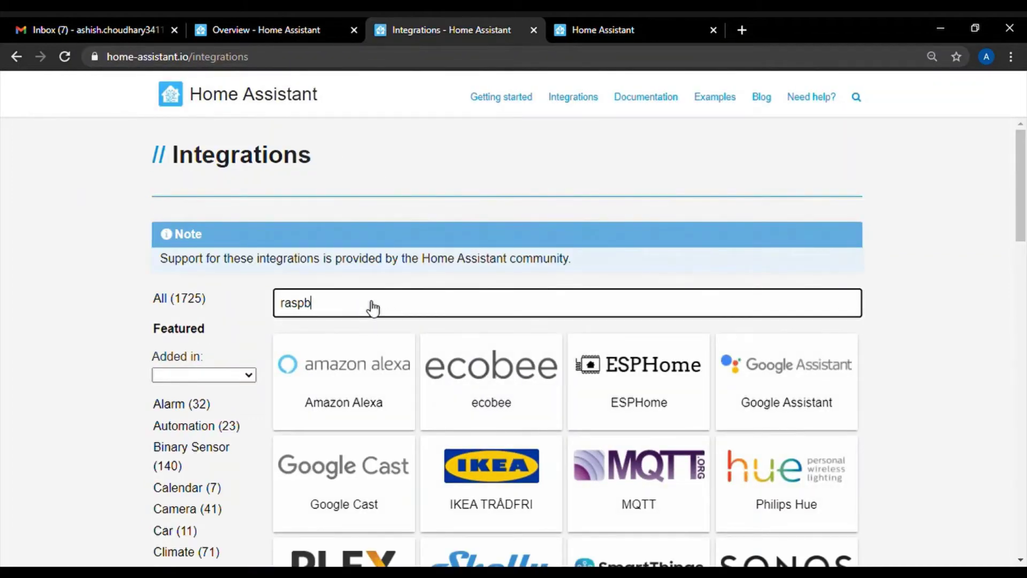
text(erry)
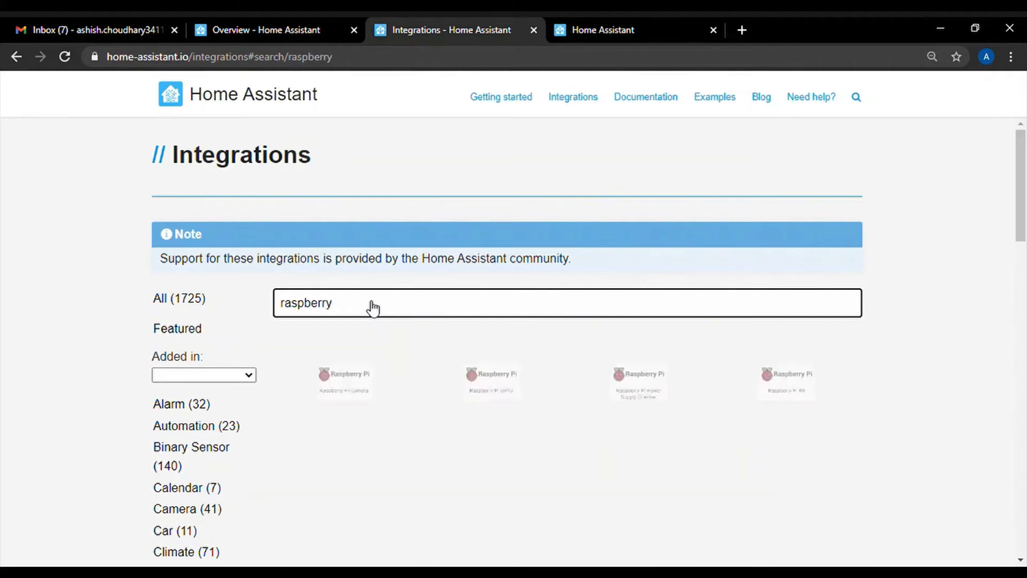
click(489, 404)
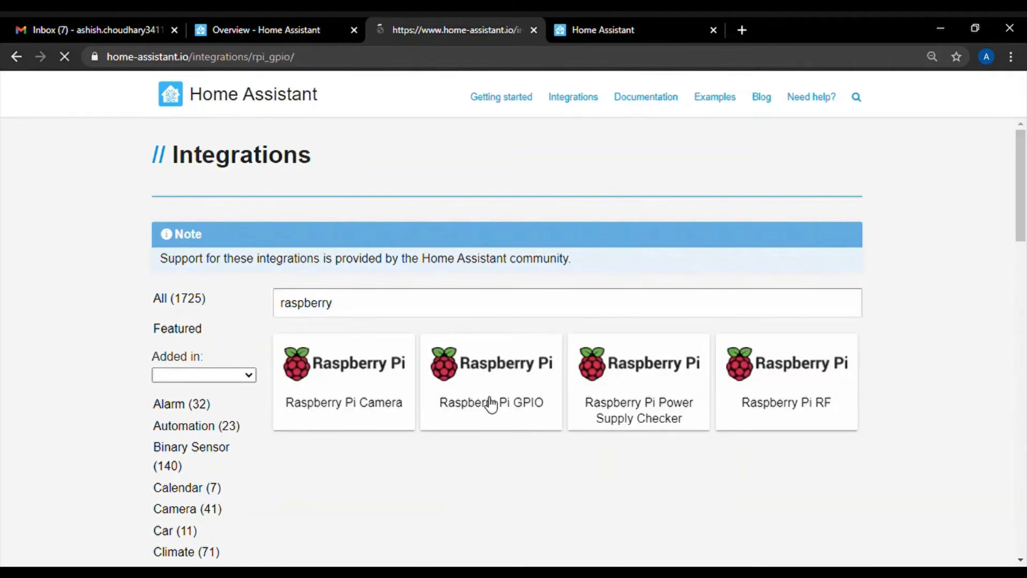
scroll(438, 335, down, 10)
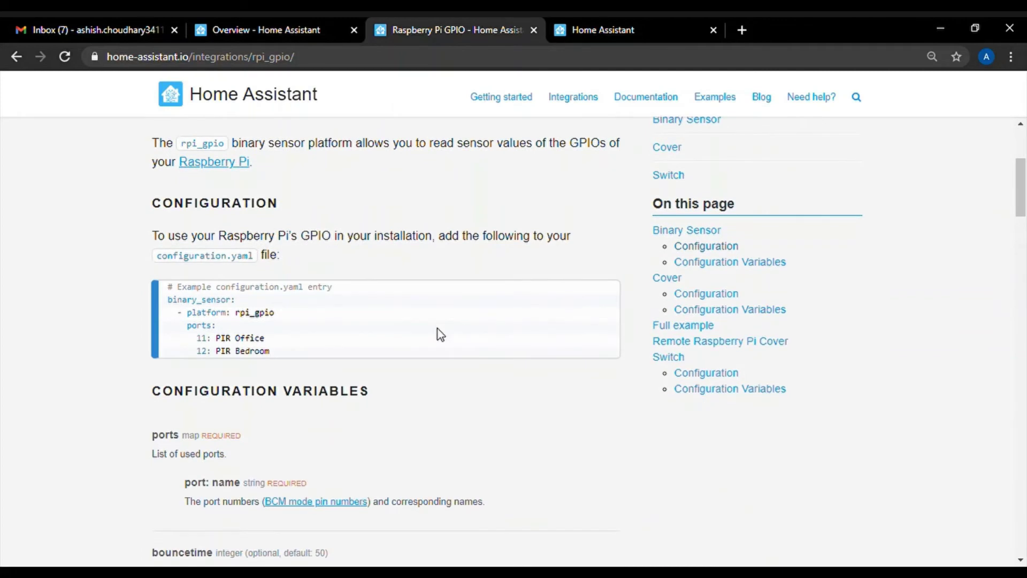
scroll(444, 335, down, 16)
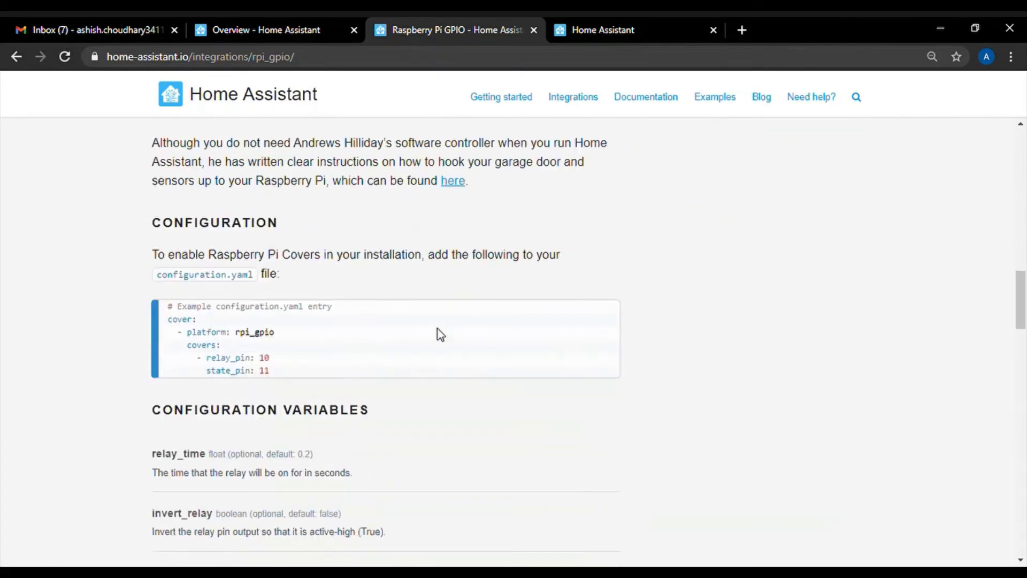
scroll(440, 334, down, 15)
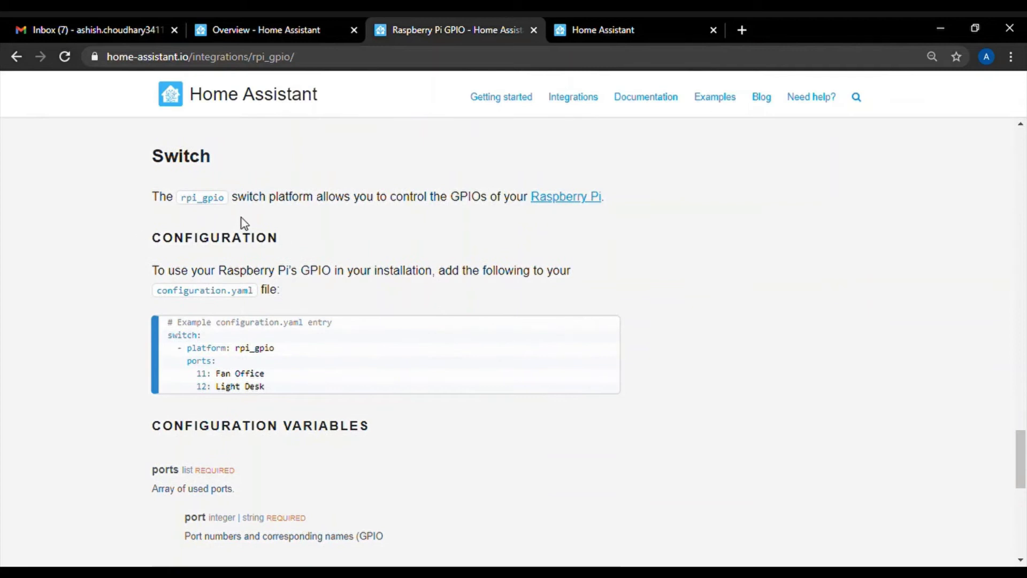
mouse_move(278, 365)
- Paste the rpi_gpio switch example (11: Fan Office, 12: Light Desk) into configuration.yaml and save
click(607, 334)
click(283, 37)
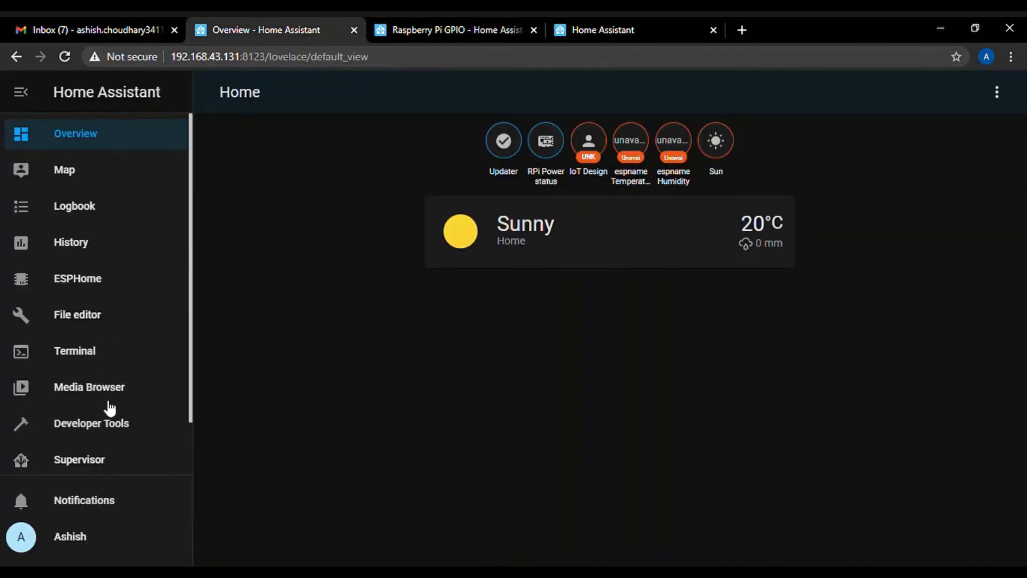
click(89, 322)
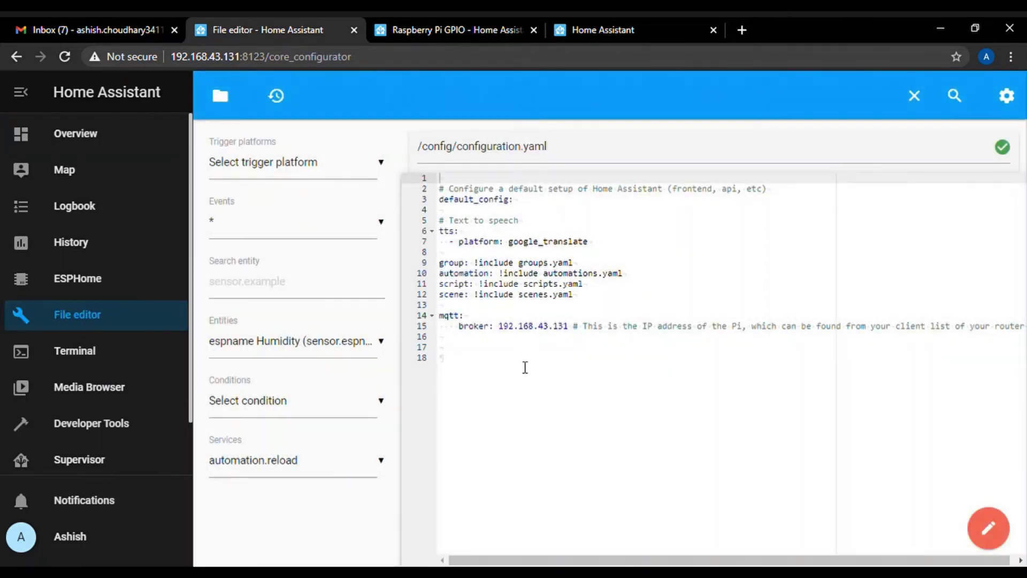
click(459, 368)
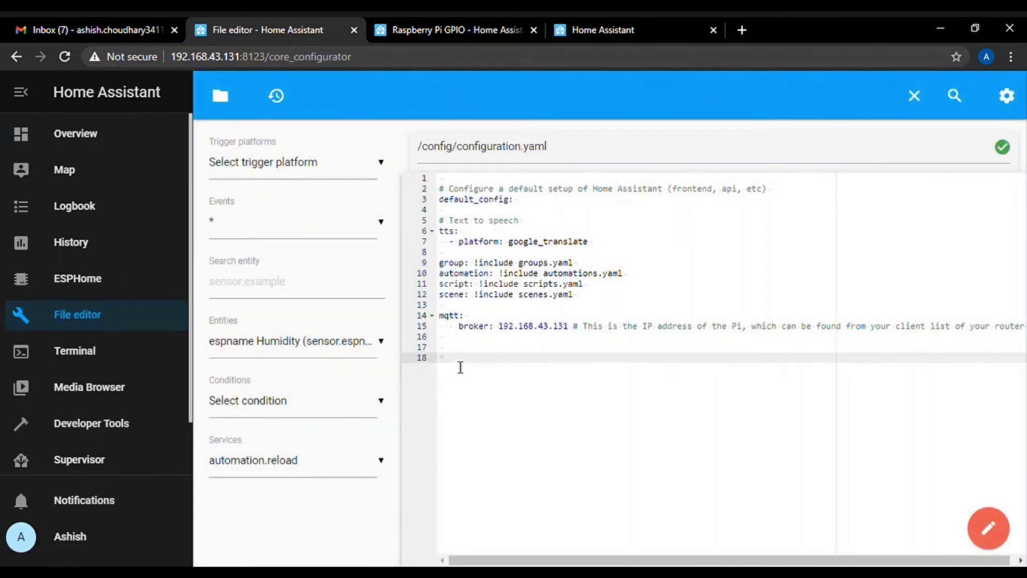
key(ctrl+v)
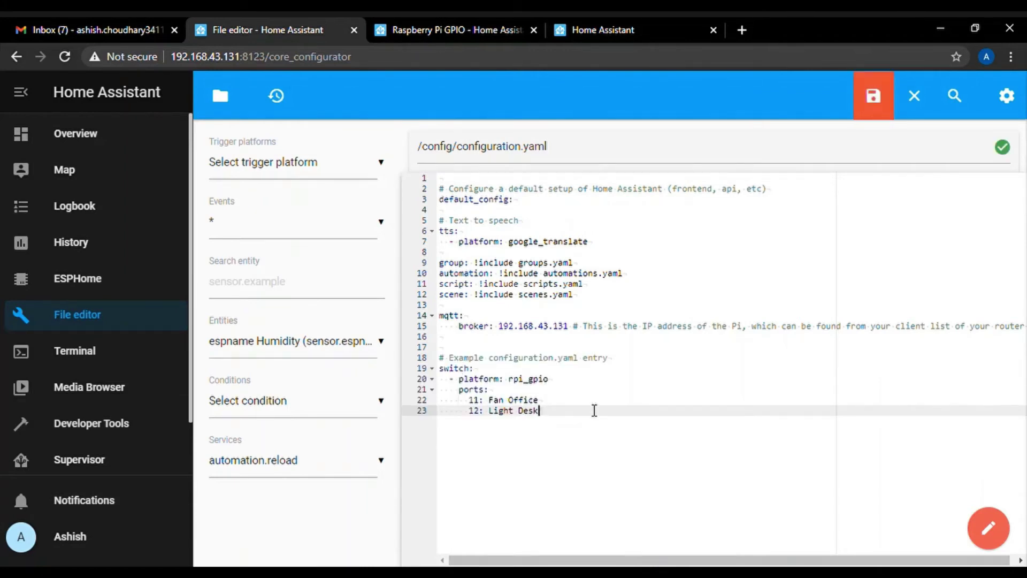
click(871, 93)
scroll(104, 425, down, 1)
- Validate the edited configuration with Check Configuration under General > Server Controls
click(98, 455)
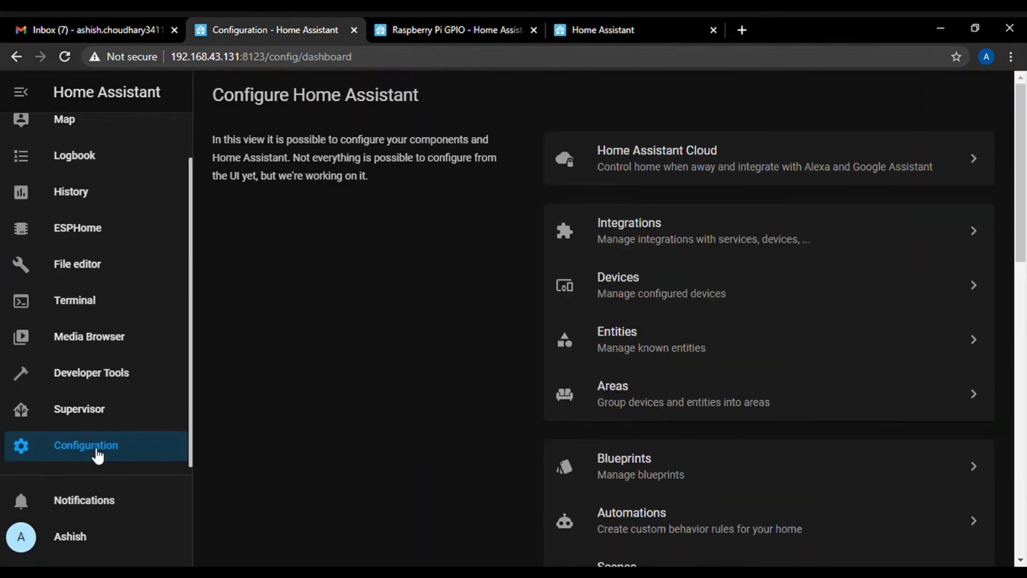
scroll(698, 461, down, 3)
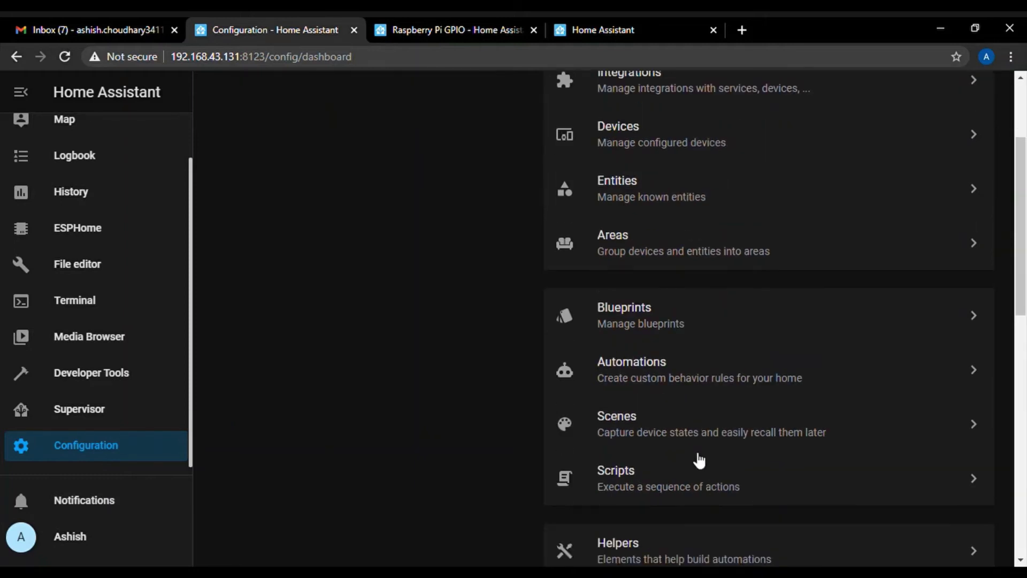
scroll(698, 461, down, 4)
scroll(698, 460, down, 6)
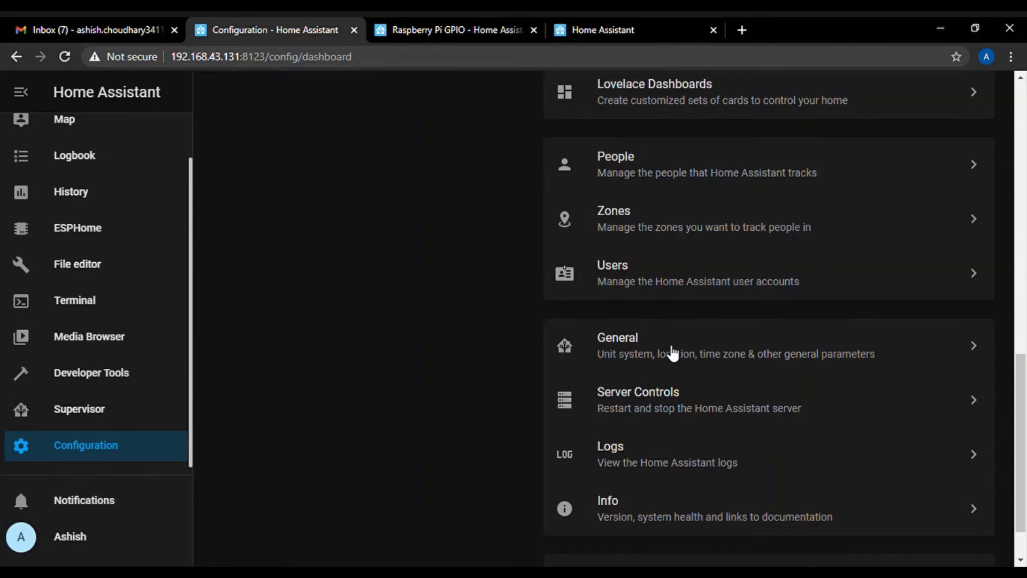
click(672, 353)
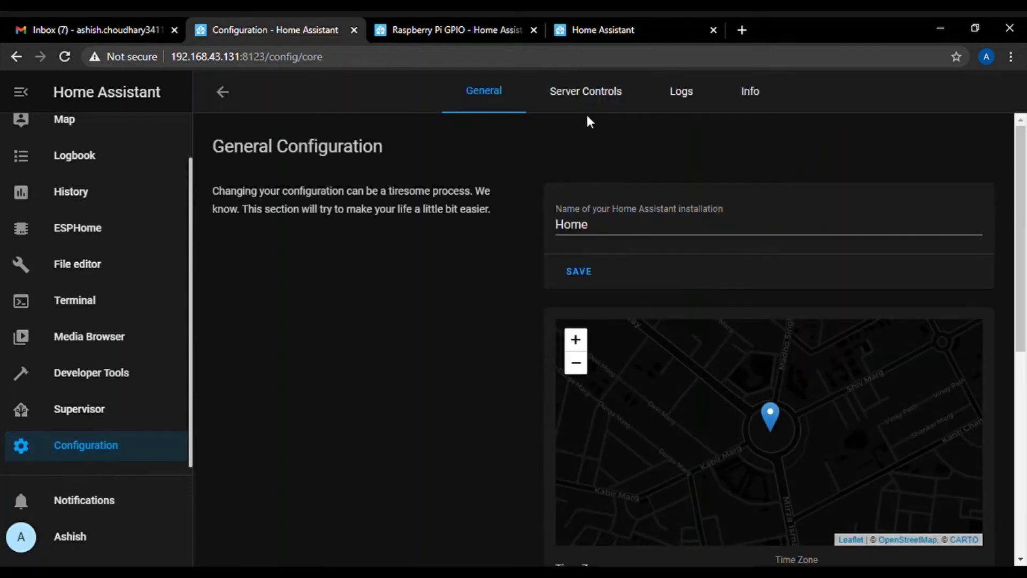
click(593, 104)
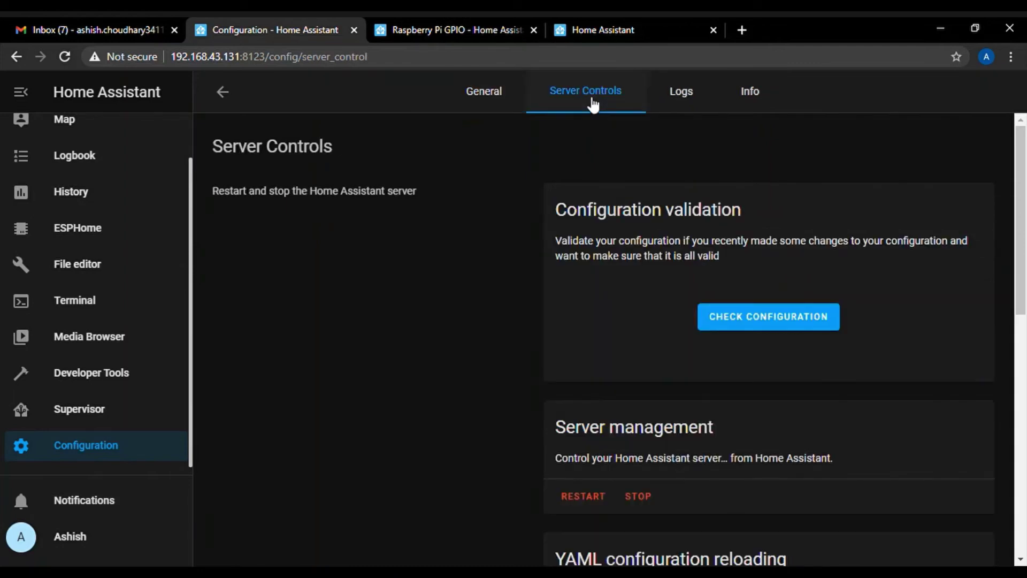
click(761, 321)
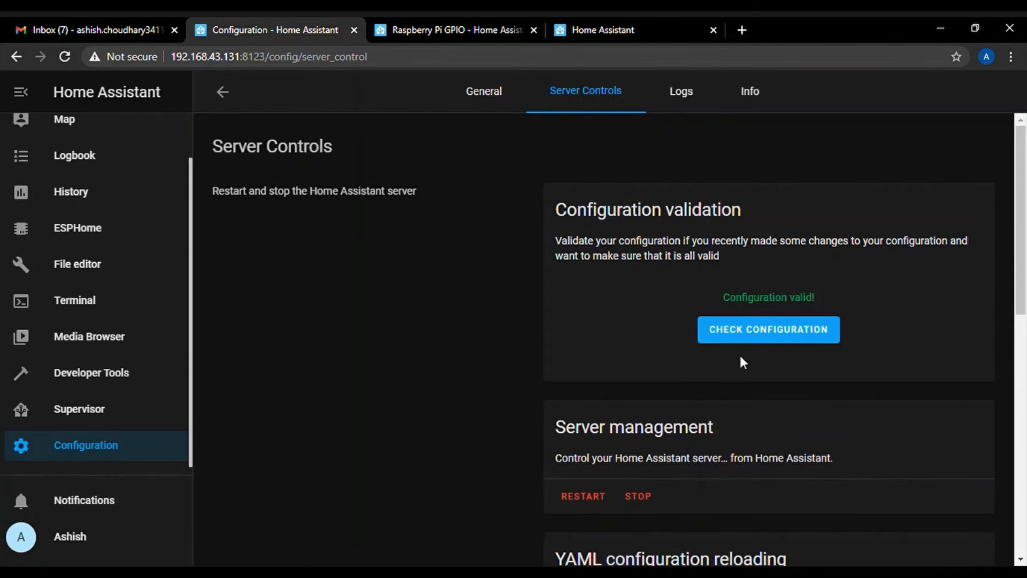
- Restart the Home Assistant server, confirm it, and return to the Overview dashboard
scroll(749, 365, down, 2)
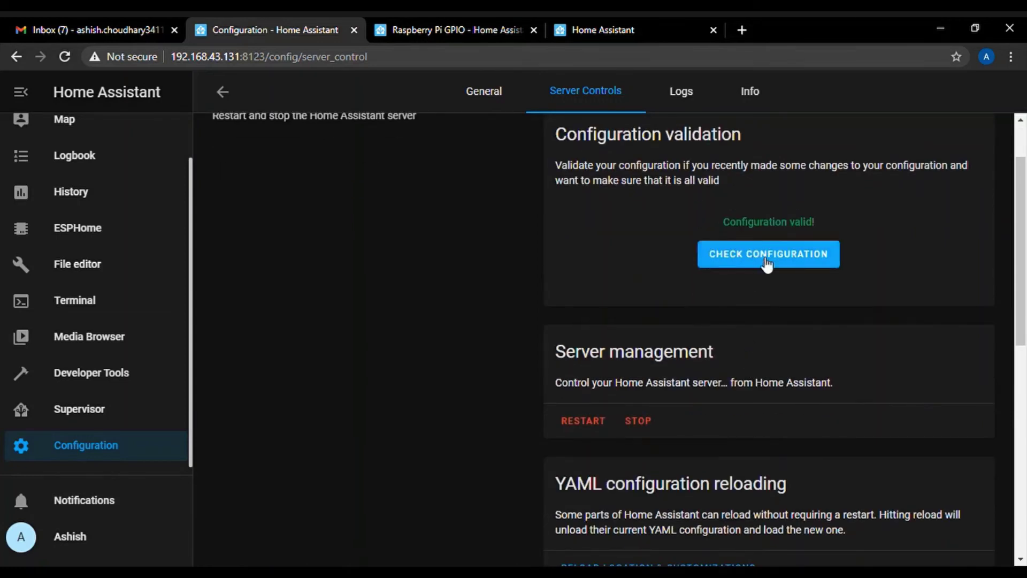
click(601, 421)
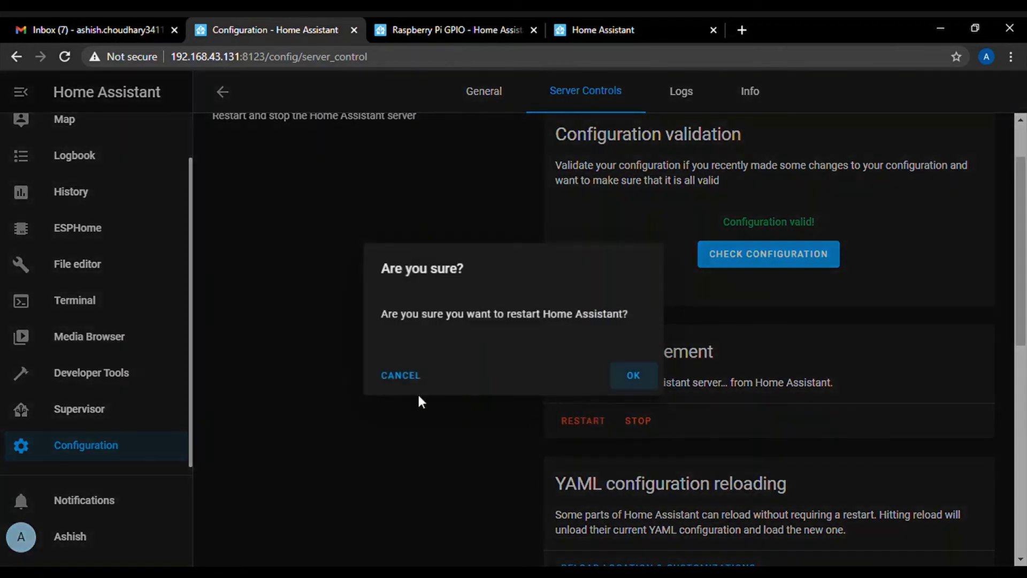
click(632, 377)
scroll(163, 317, up, 1)
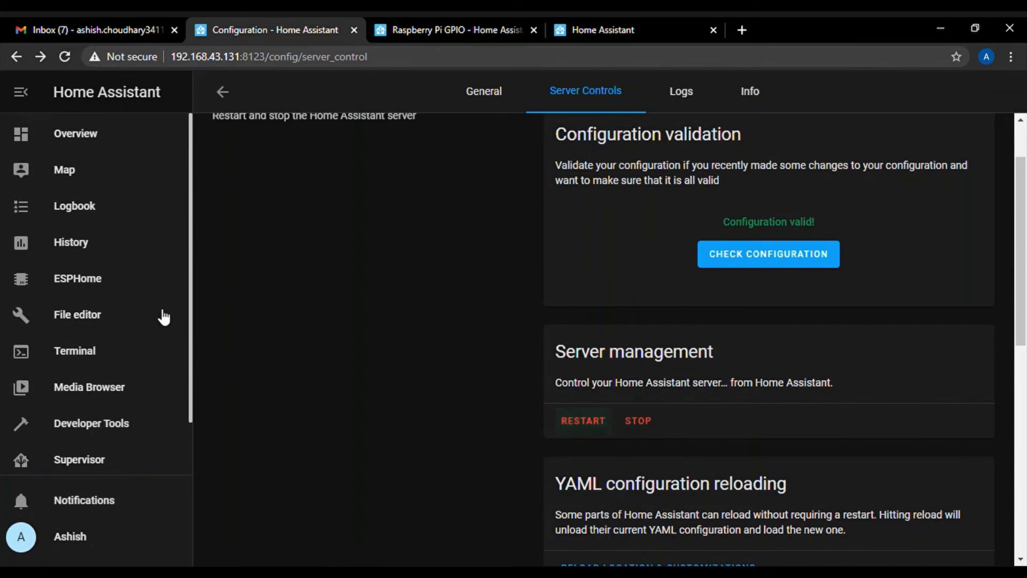
click(97, 137)
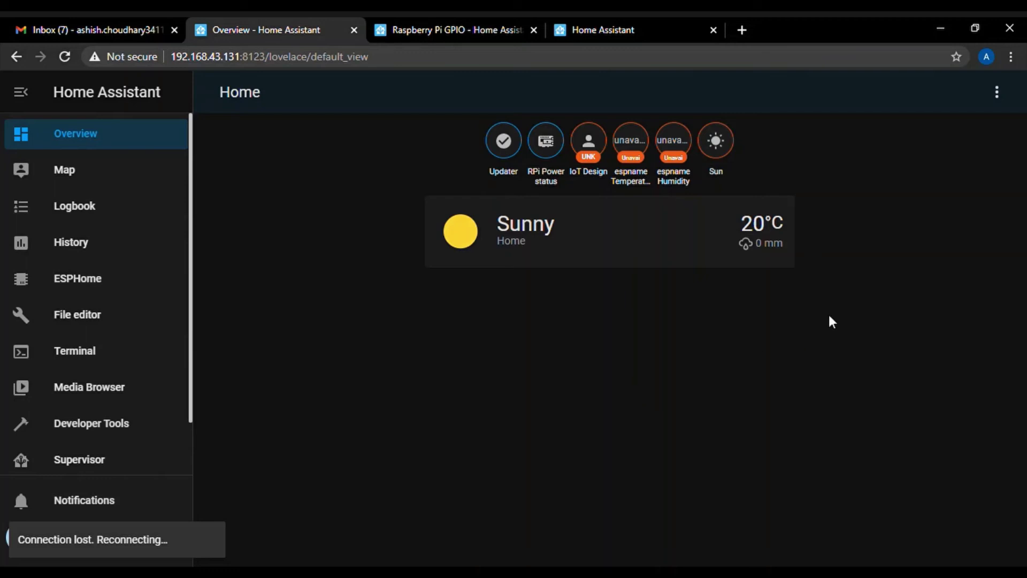
- Add and save an Entities card with Fan Office and Light Desk, removing the battery entity
click(998, 92)
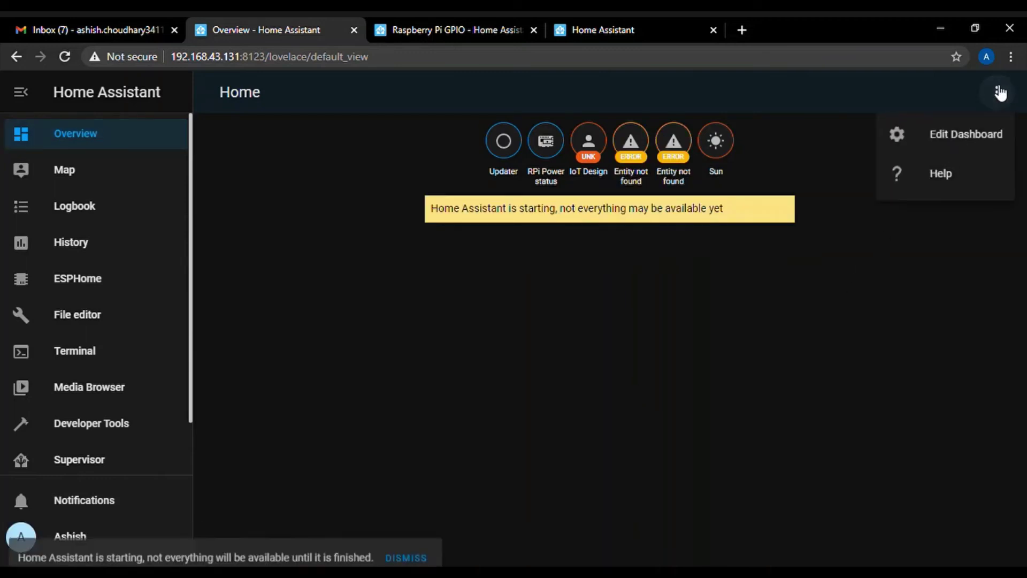
click(991, 147)
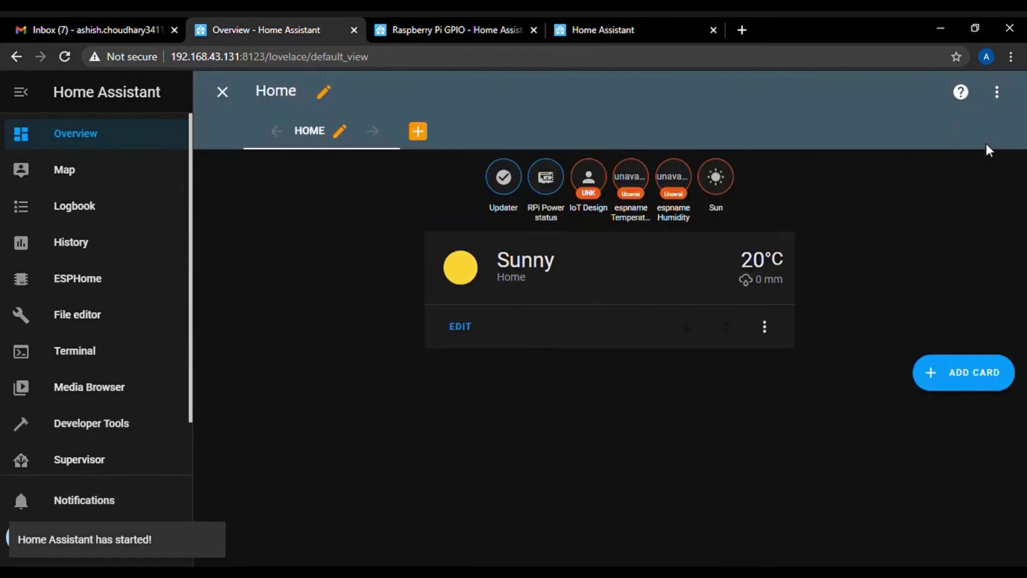
click(977, 370)
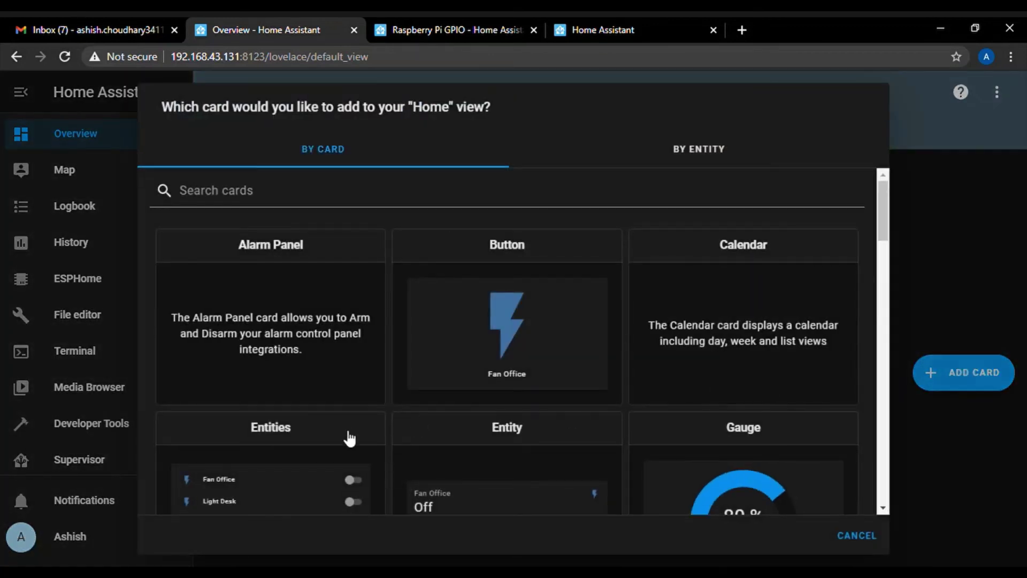
scroll(344, 442, down, 2)
click(300, 347)
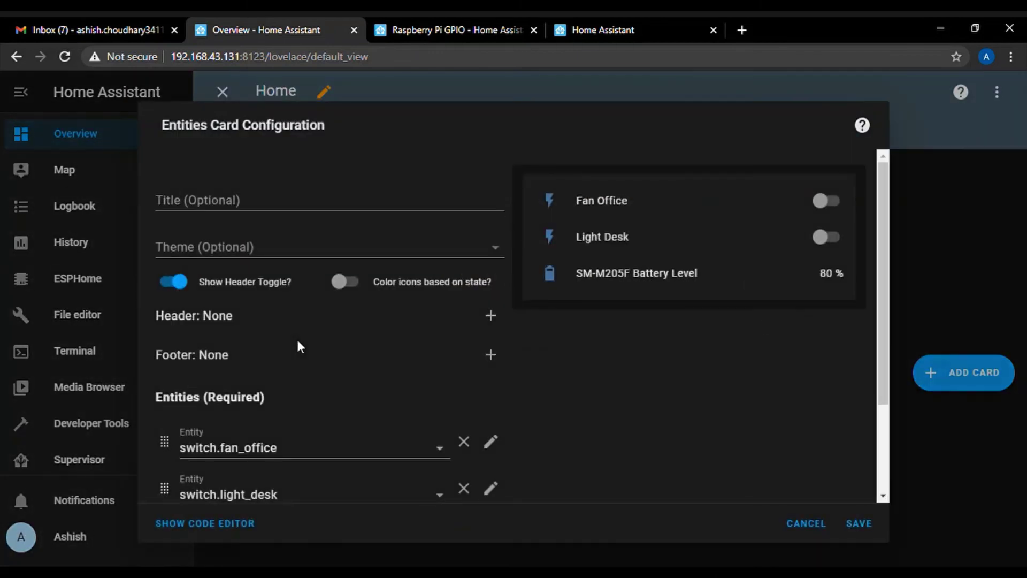
scroll(311, 402, down, 2)
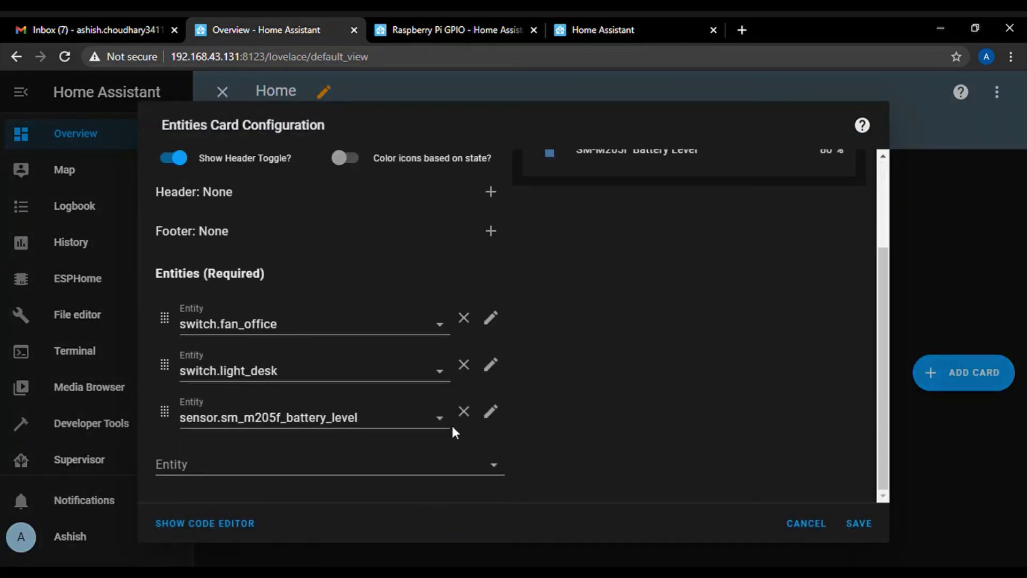
click(464, 411)
click(855, 526)
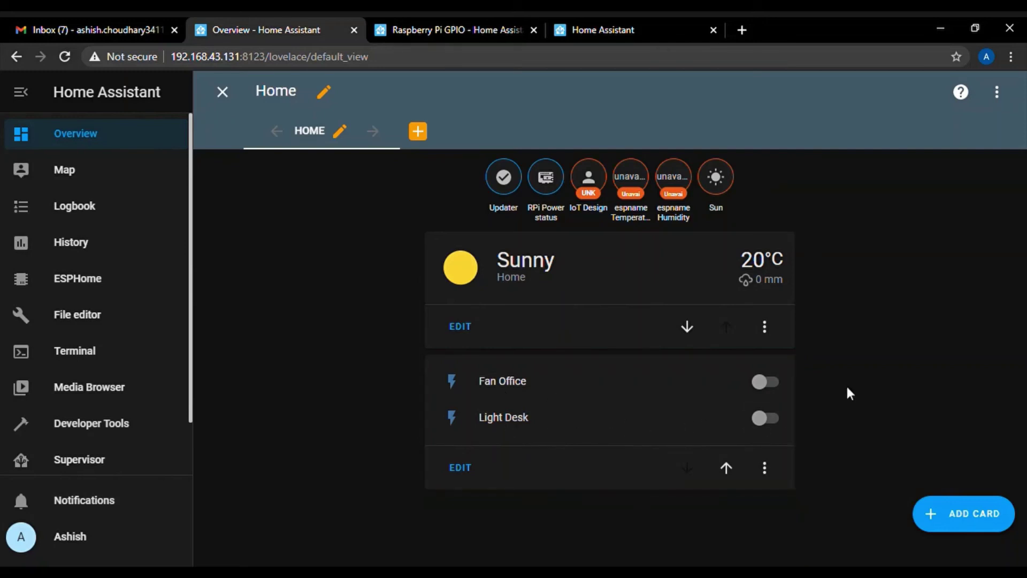
click(215, 92)
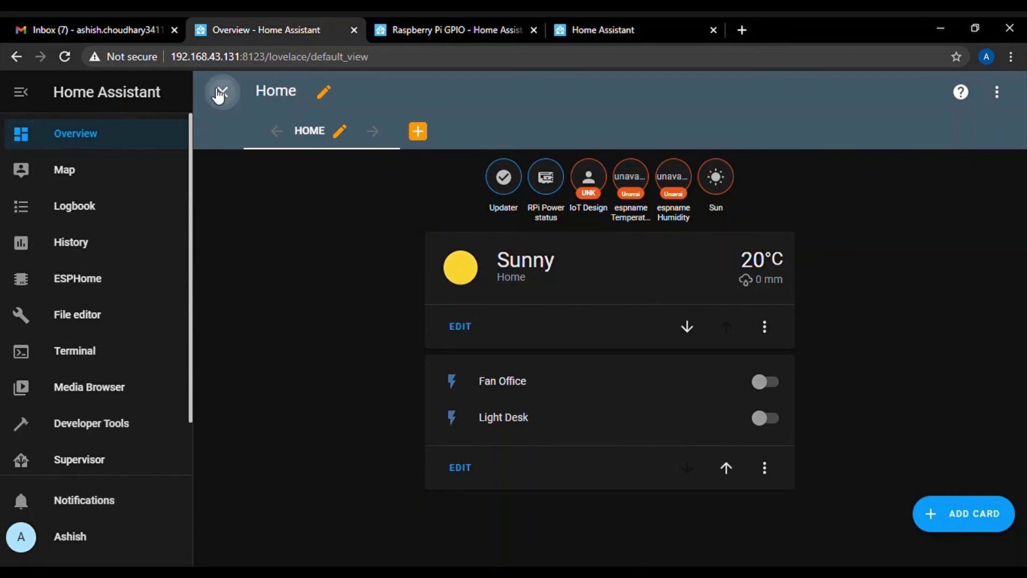